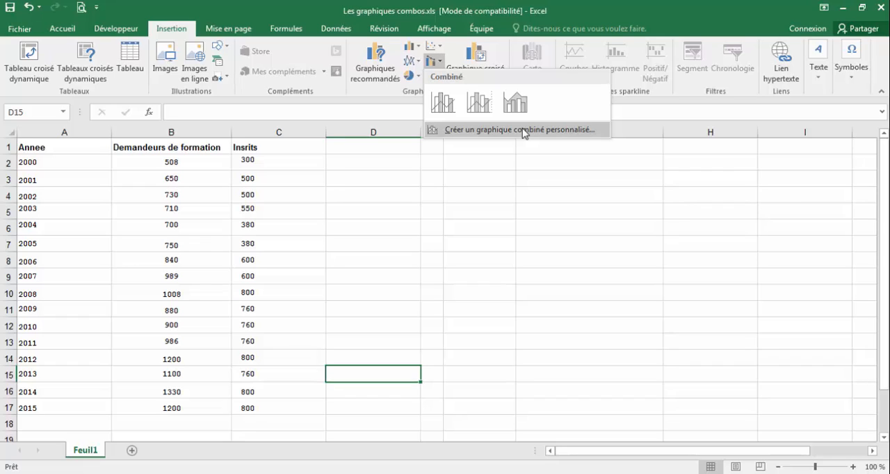
# - Insert a custom combo chart of the table data with Annee and Demandeurs de formation as clustered columns and Insrits as a line
pyautogui.click(440, 178)
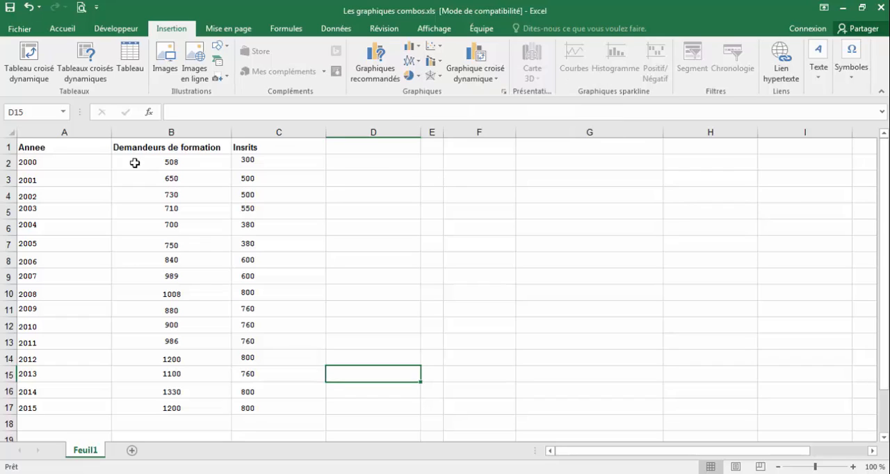
pyautogui.moveTo(61, 147); pyautogui.dragTo(288, 409)
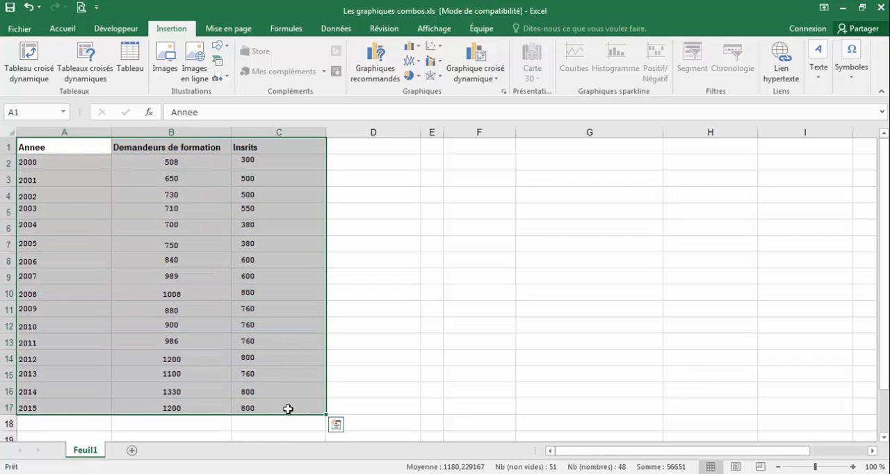
pyautogui.click(258, 158)
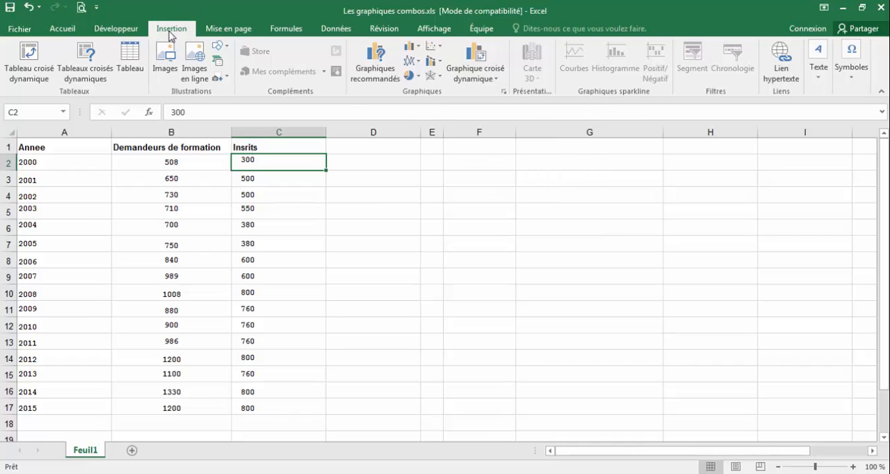
pyautogui.click(433, 62)
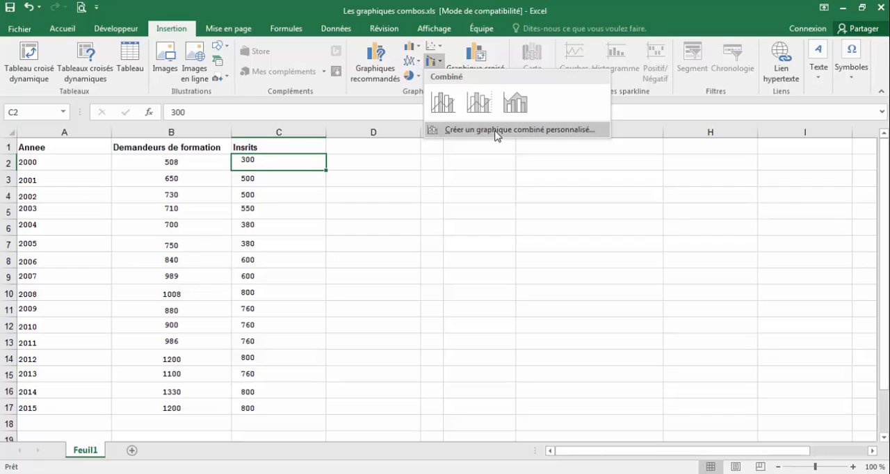
pyautogui.click(497, 131)
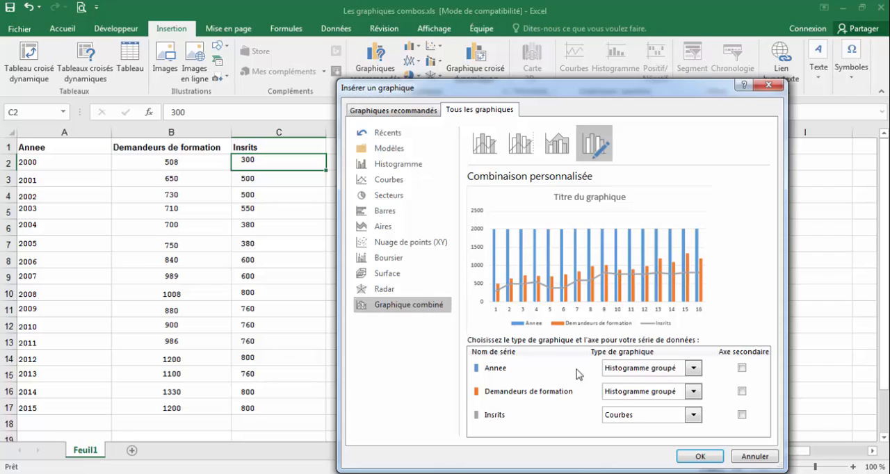
pyautogui.click(698, 458)
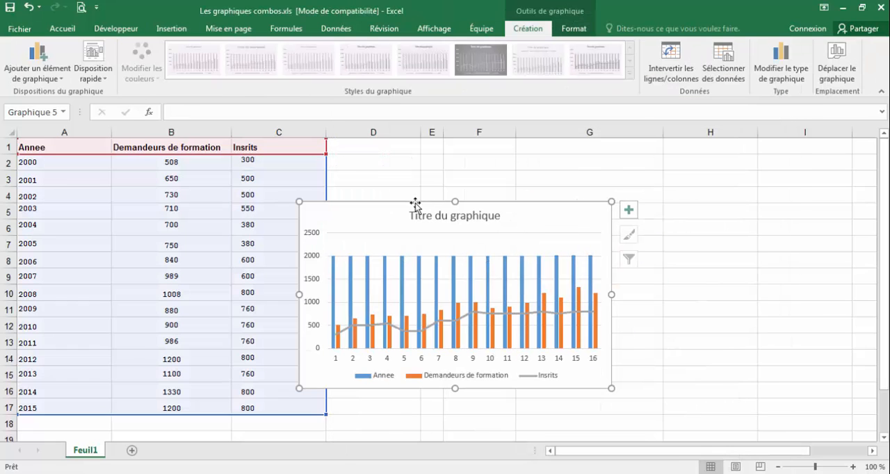
# - Move the combo chart beside the data table and widen it to roughly span columns D to H
pyautogui.moveTo(416, 201); pyautogui.dragTo(499, 196)
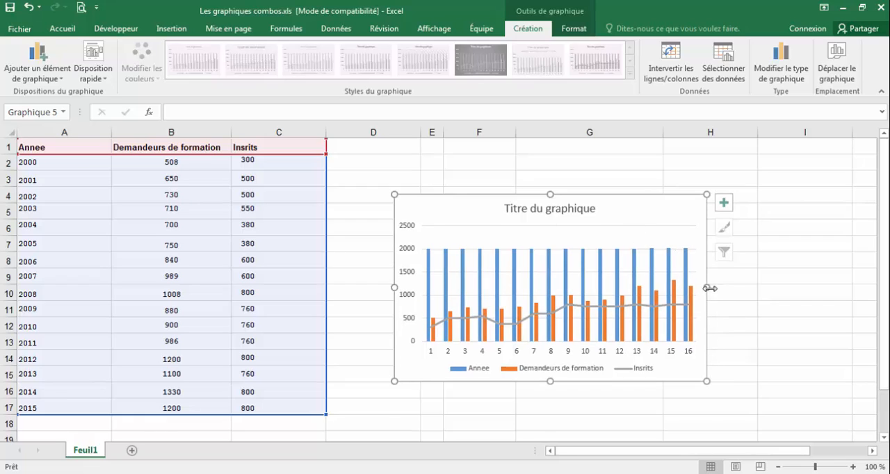
pyautogui.moveTo(707, 287); pyautogui.dragTo(788, 288)
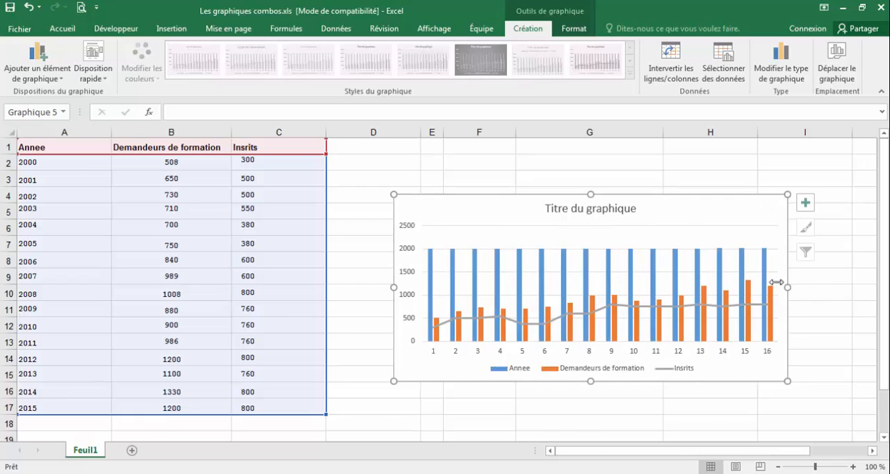
pyautogui.moveTo(523, 199); pyautogui.dragTo(484, 189)
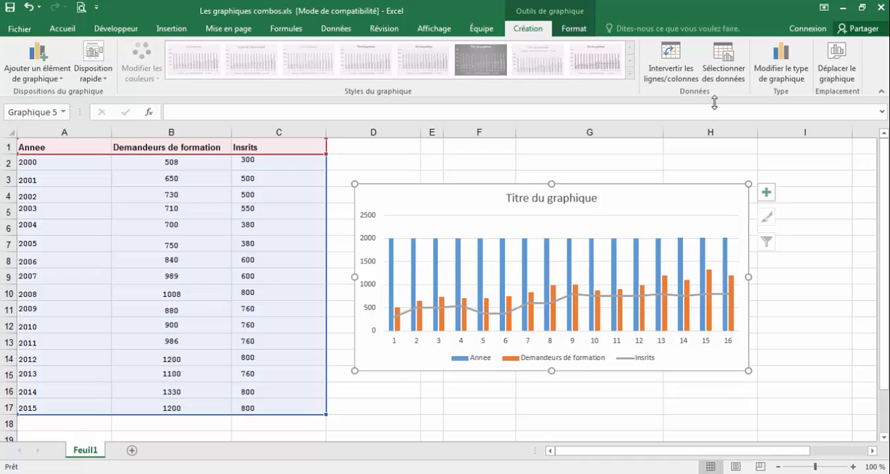
# - Set the chart's horizontal axis labels to the years in range A2:A17 of Feuil1
pyautogui.click(739, 78)
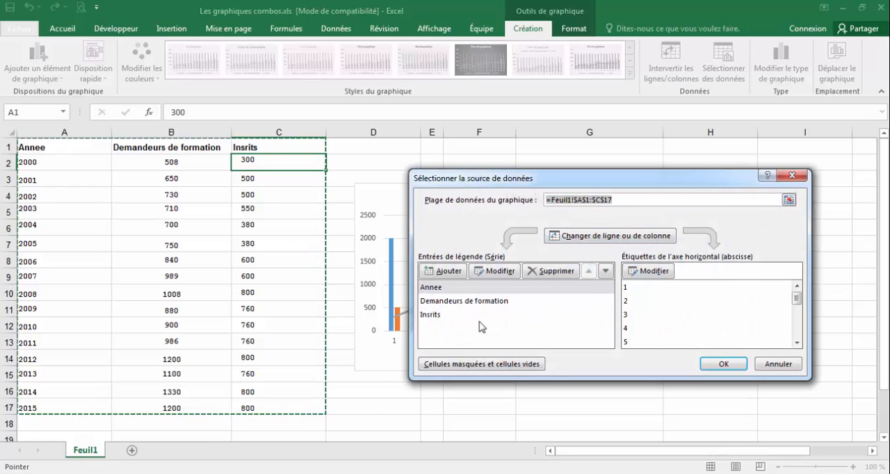
pyautogui.click(442, 288)
pyautogui.click(660, 272)
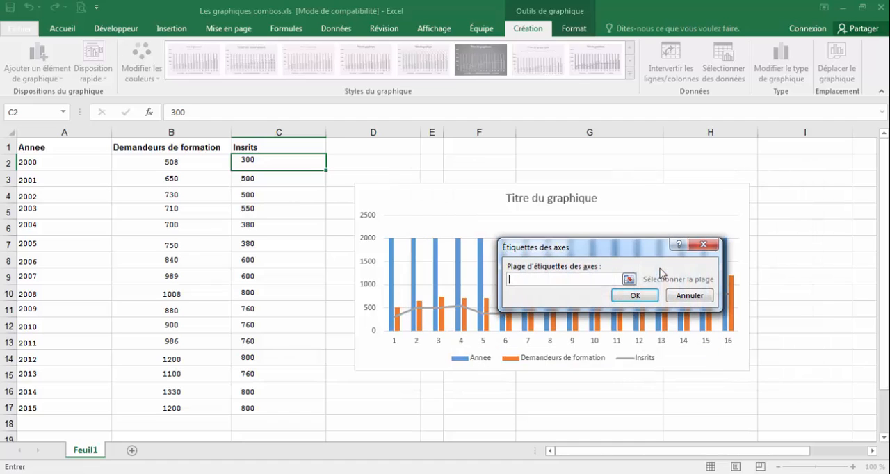
pyautogui.click(639, 295)
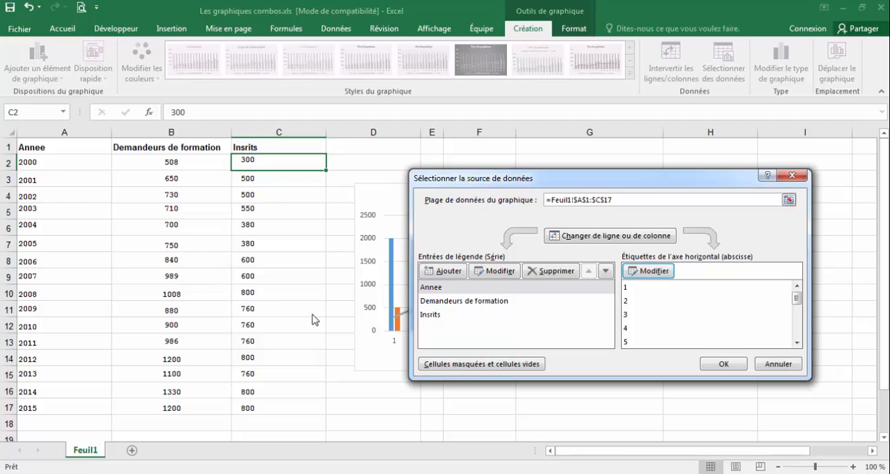
pyautogui.click(651, 271)
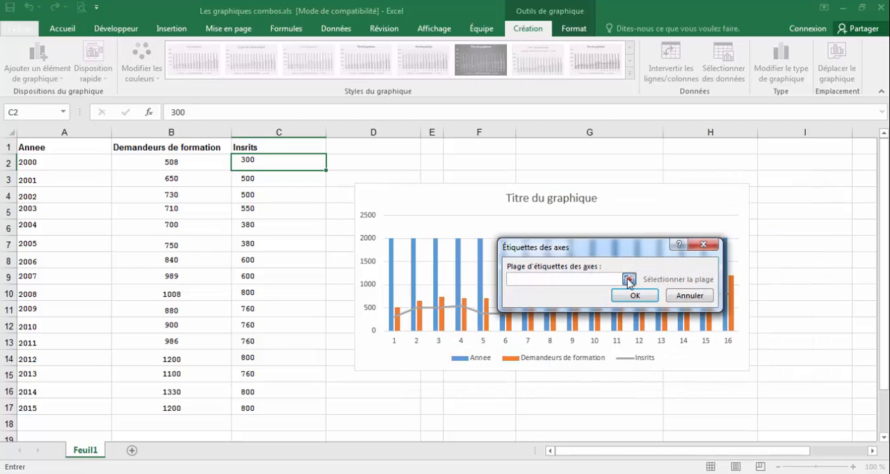
pyautogui.click(629, 279)
pyautogui.moveTo(77, 161); pyautogui.dragTo(69, 414)
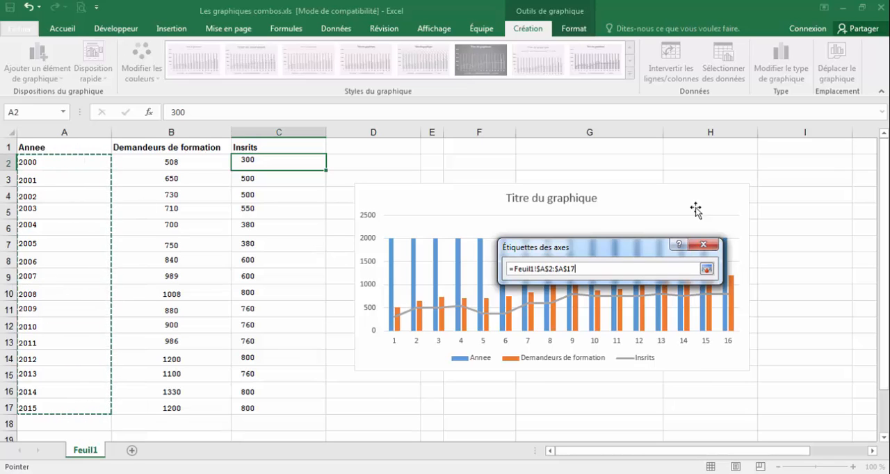
pyautogui.click(707, 270)
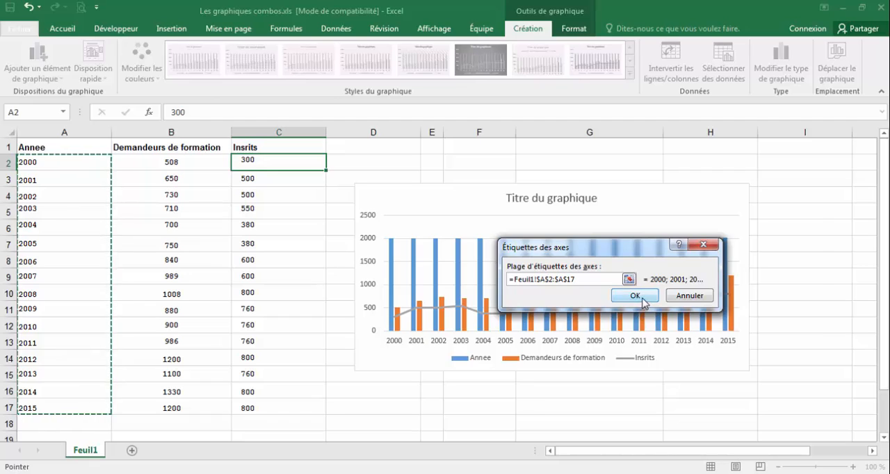
pyautogui.click(639, 295)
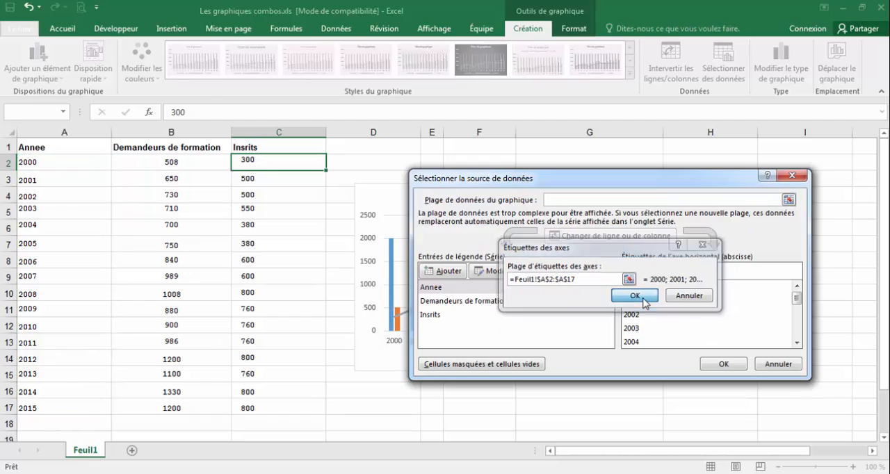
# - Remove the Annee series from the chart's data source and apply the change
pyautogui.click(438, 290)
pyautogui.click(557, 272)
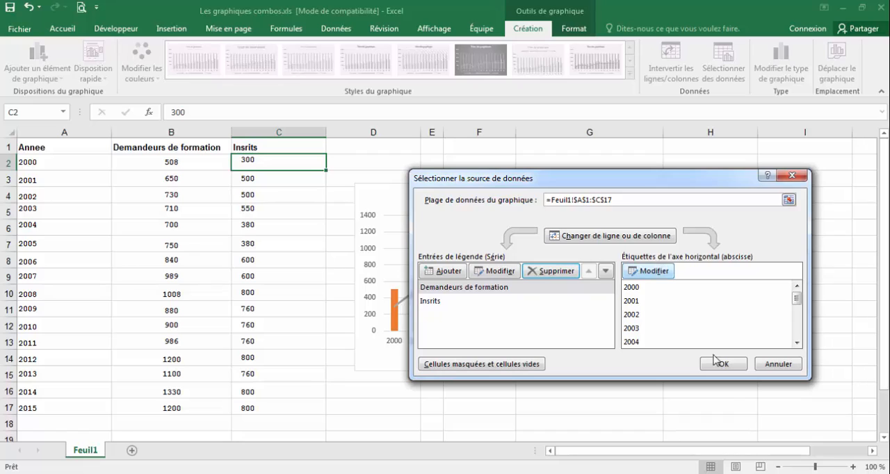
pyautogui.click(473, 289)
pyautogui.click(444, 302)
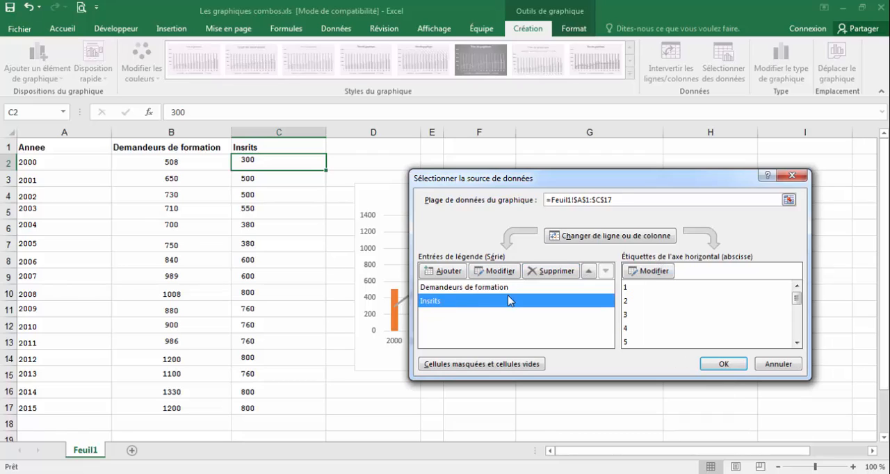
pyautogui.click(723, 364)
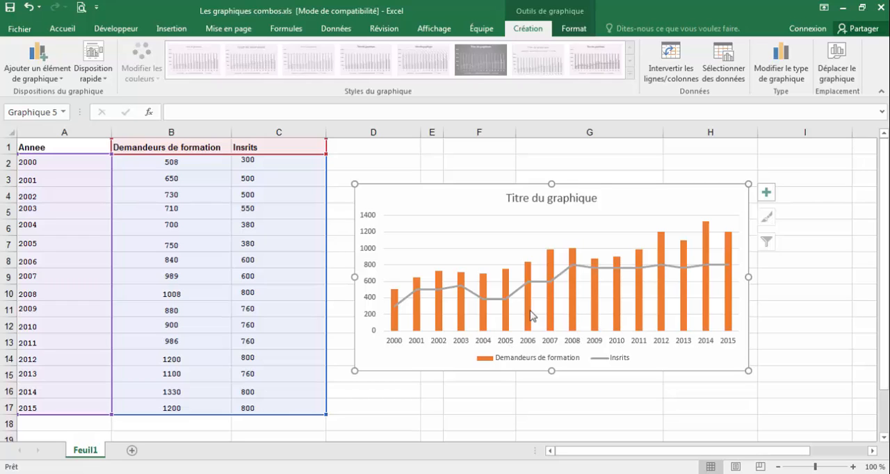
# - Replace the chart title with "Evolution des demandeurs de formation et les inscrits"
pyautogui.click(538, 199)
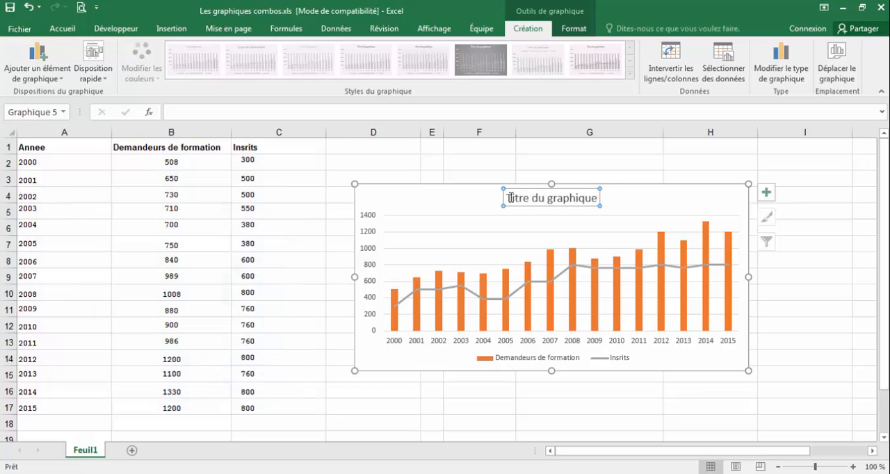
pyautogui.moveTo(510, 199); pyautogui.dragTo(601, 192)
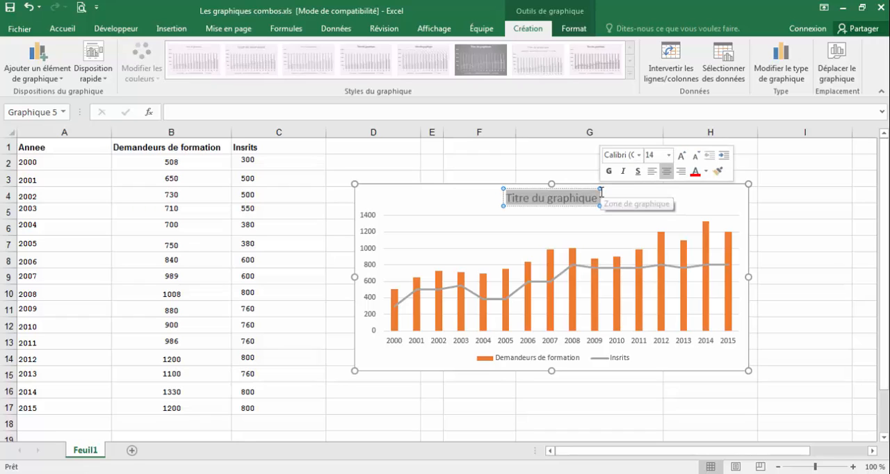
pyautogui.write('Evo')
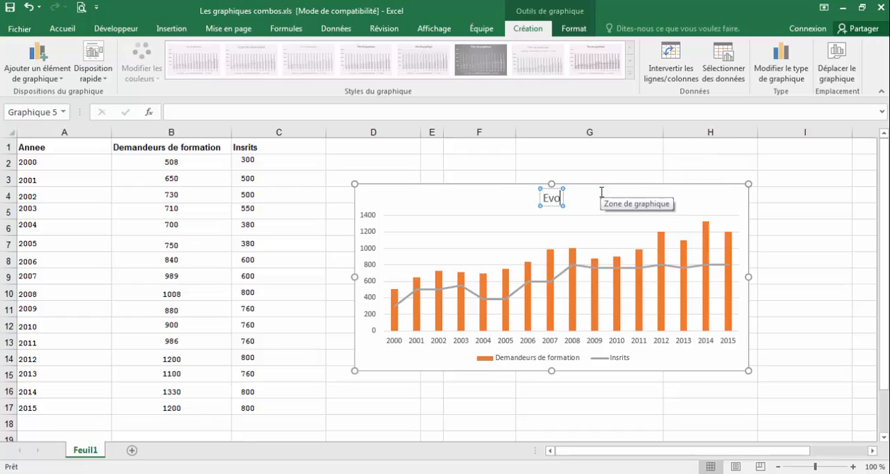
pyautogui.write('lutio')
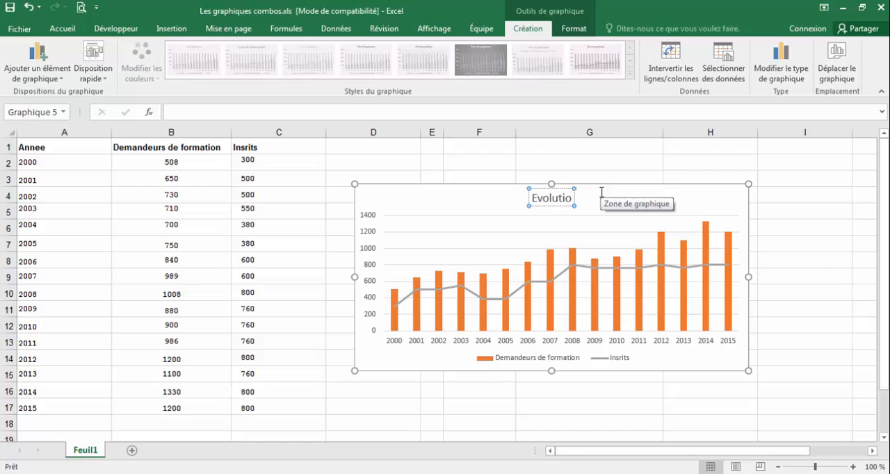
pyautogui.write('n des de')
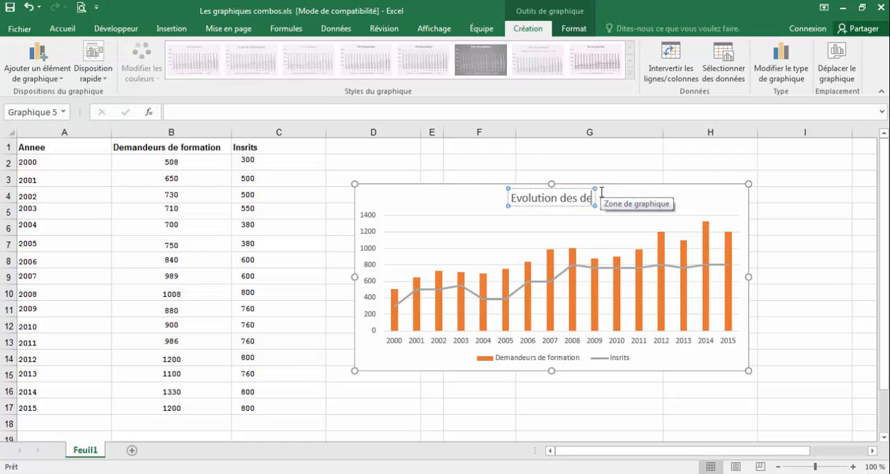
pyautogui.write(',a')
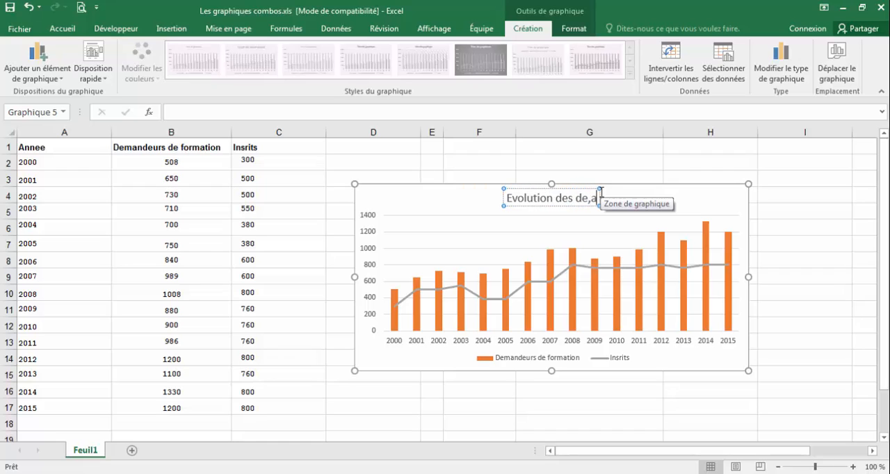
pyautogui.write('ndeurs')
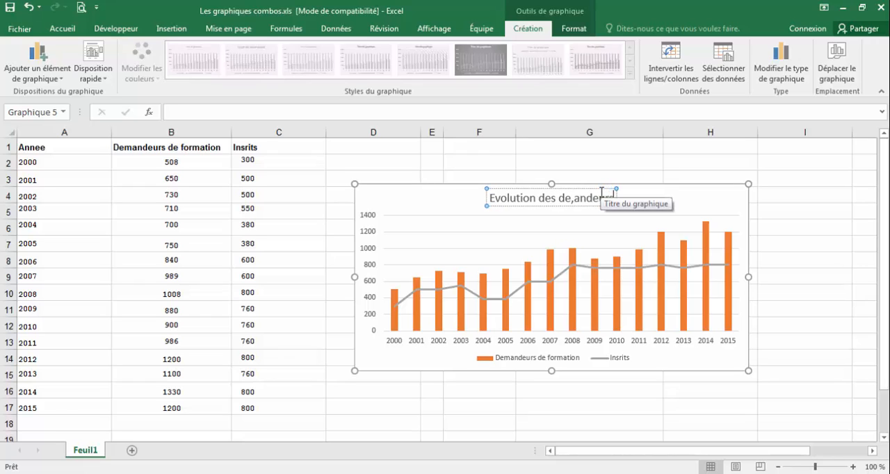
pyautogui.write(' de for')
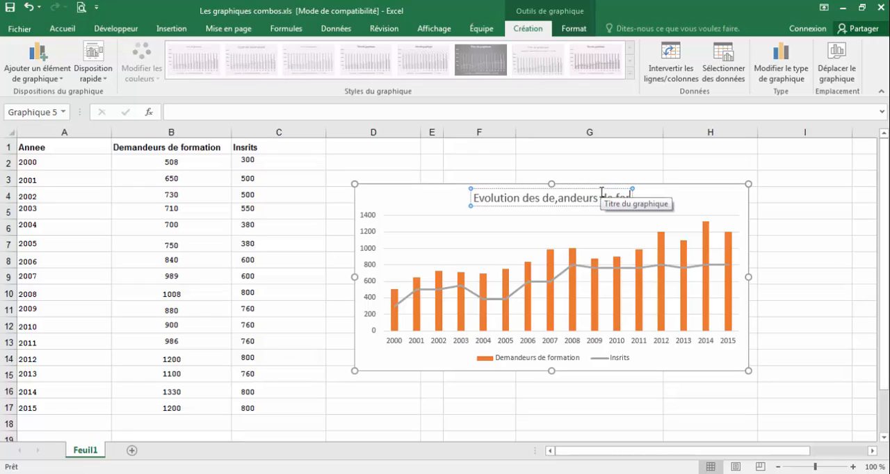
pyautogui.write('matio')
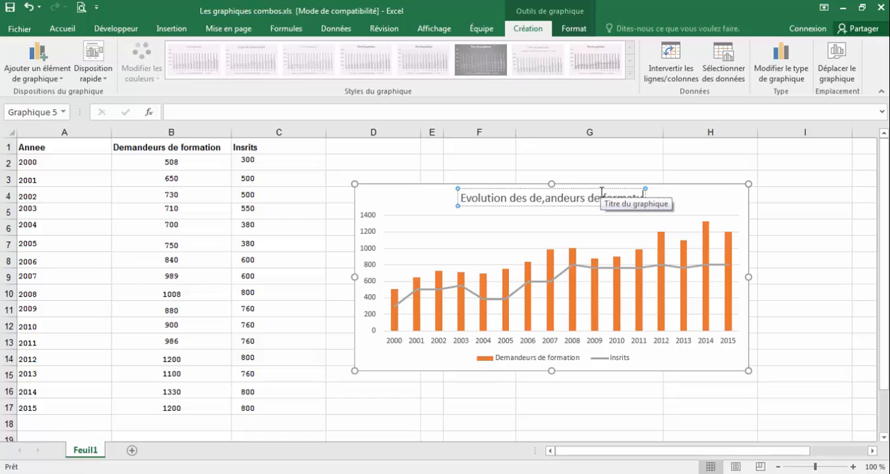
pyautogui.write('n')
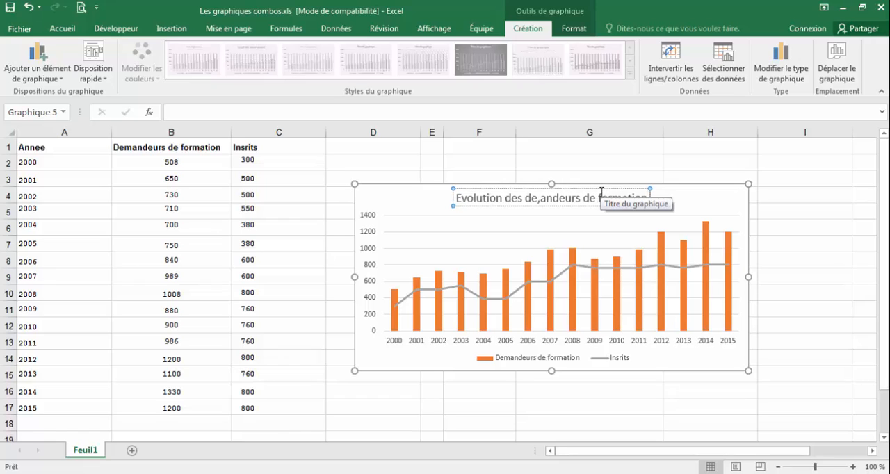
pyautogui.write(' et le')
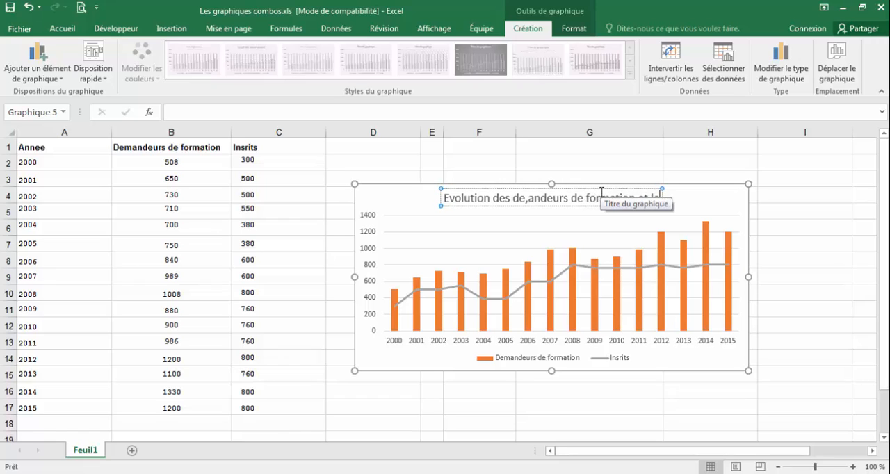
pyautogui.write('s insc')
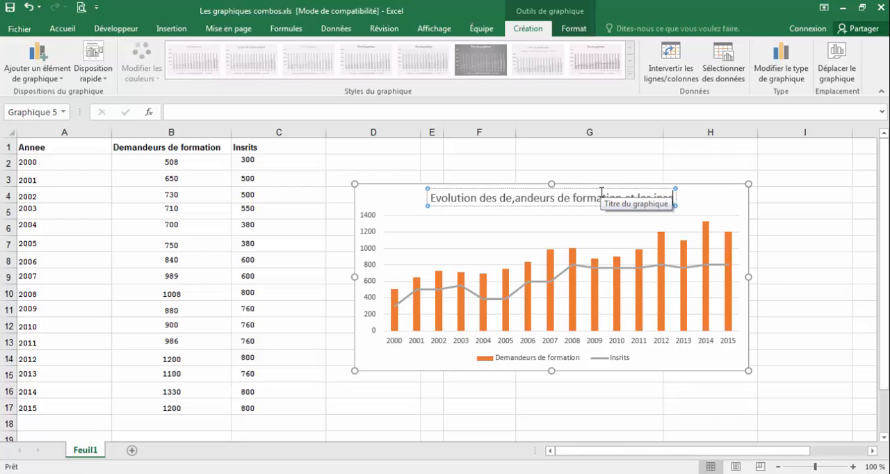
pyautogui.write('rits')
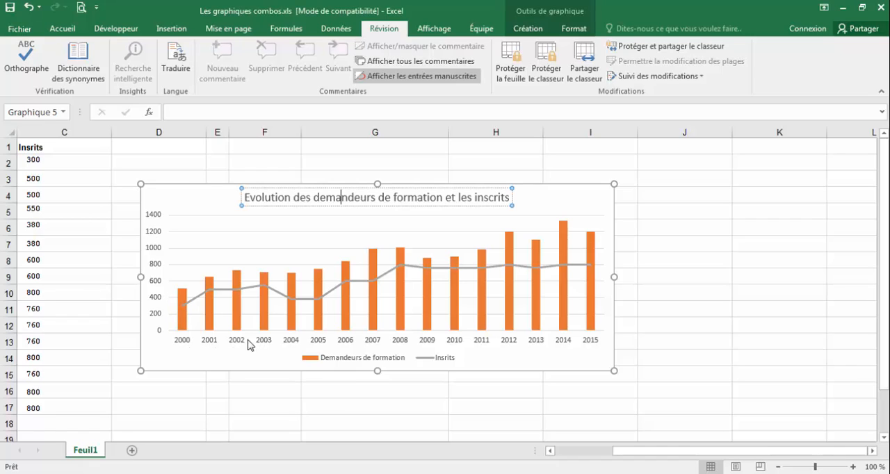
# - Add a secondary vertical axis to the combo chart through its chart elements
pyautogui.click(153, 241)
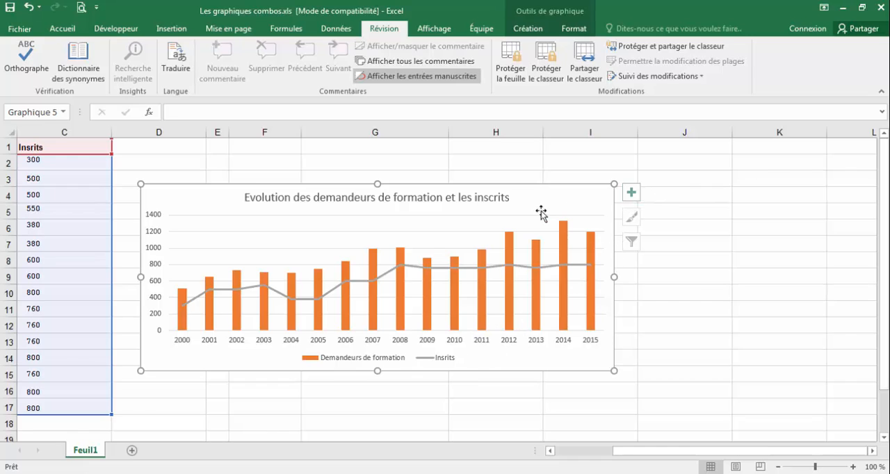
pyautogui.click(631, 194)
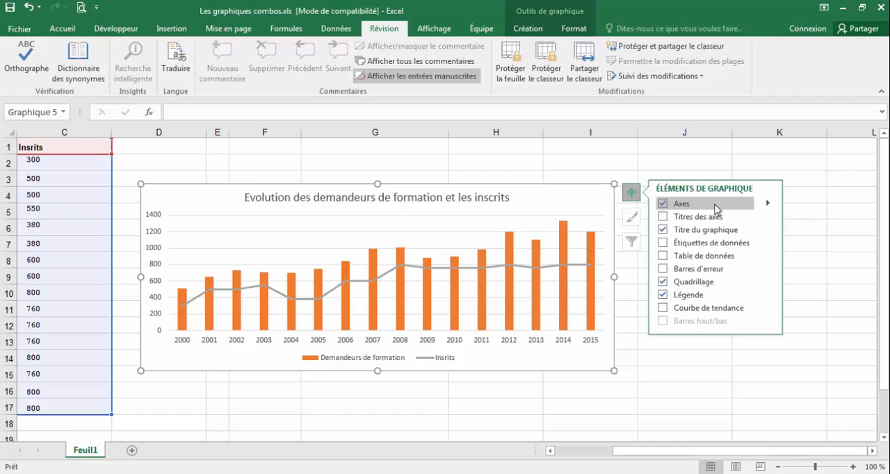
pyautogui.click(769, 203)
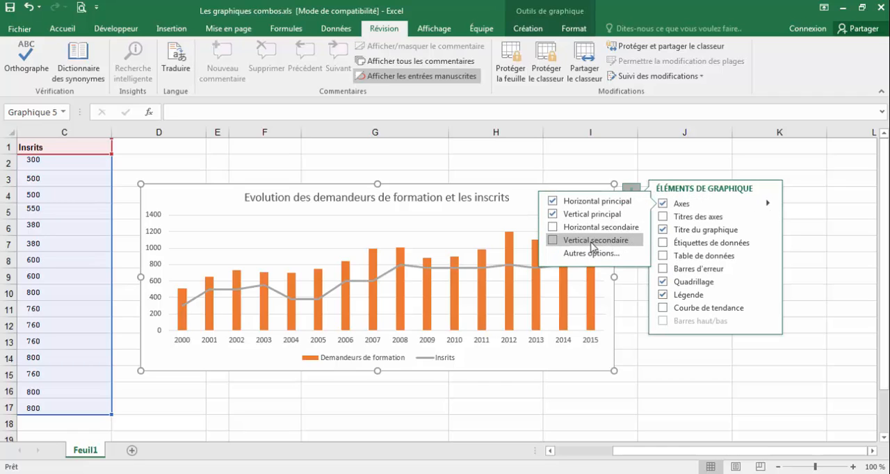
pyautogui.click(568, 241)
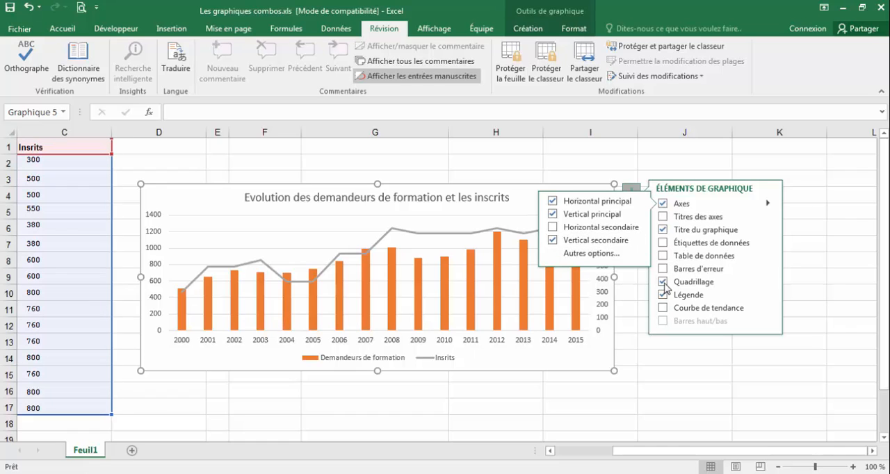
pyautogui.click(647, 372)
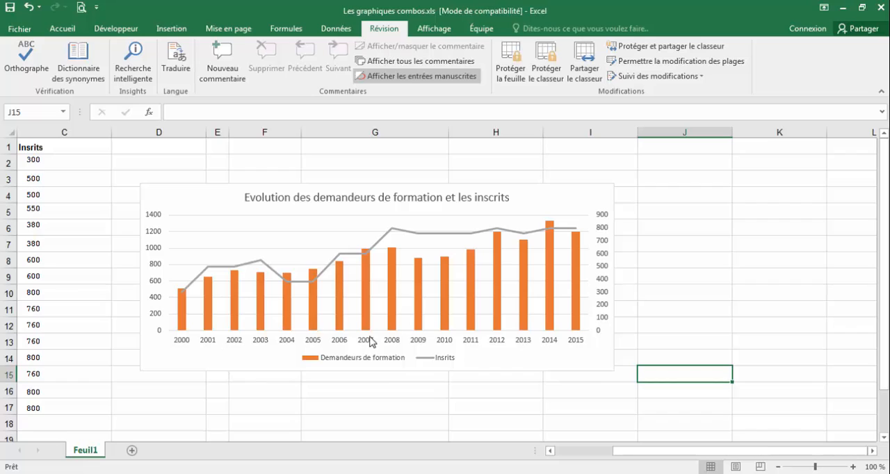
# - Set the secondary vertical axis maximum to 1400 and close the formatting pane
pyautogui.click(604, 239)
pyautogui.click(603, 239)
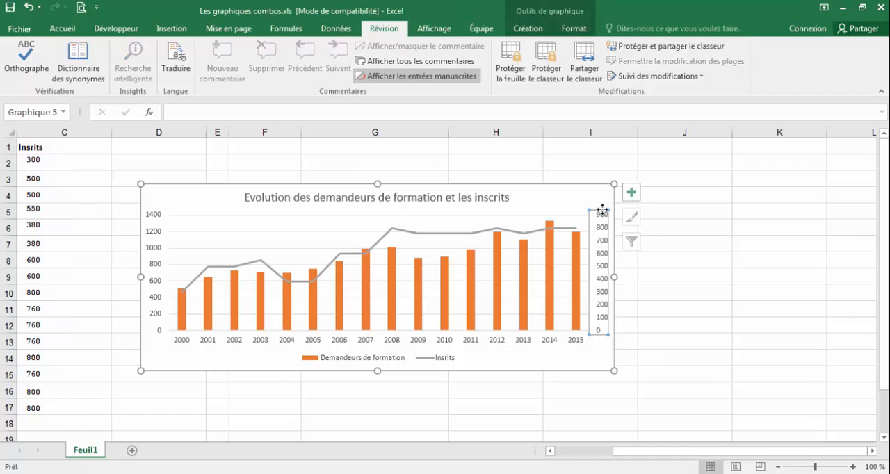
pyautogui.click(603, 210)
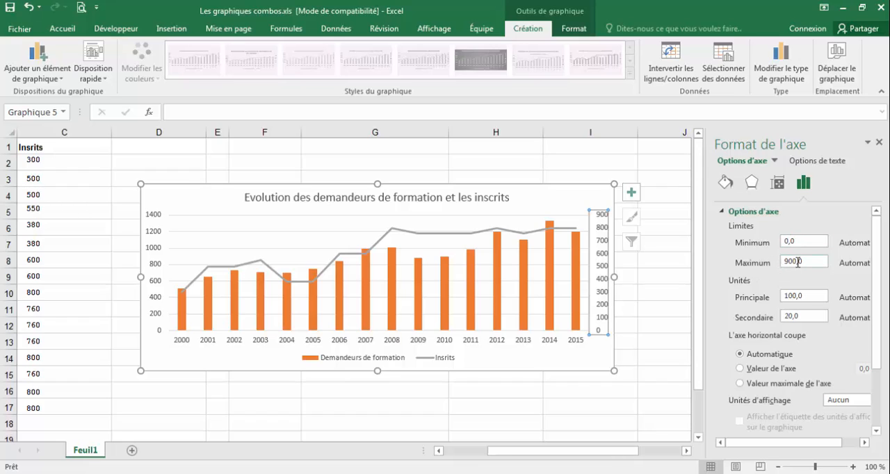
pyautogui.moveTo(798, 261); pyautogui.dragTo(786, 267)
pyautogui.write('14')
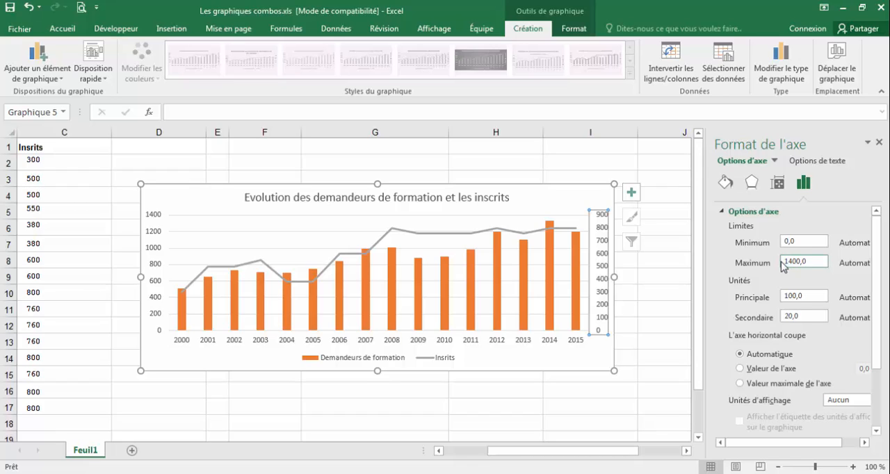
pyautogui.click(685, 349)
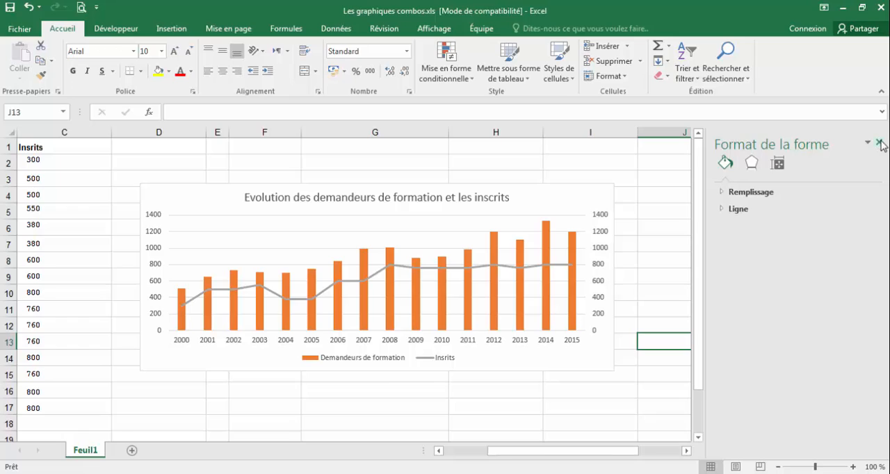
pyautogui.click(880, 143)
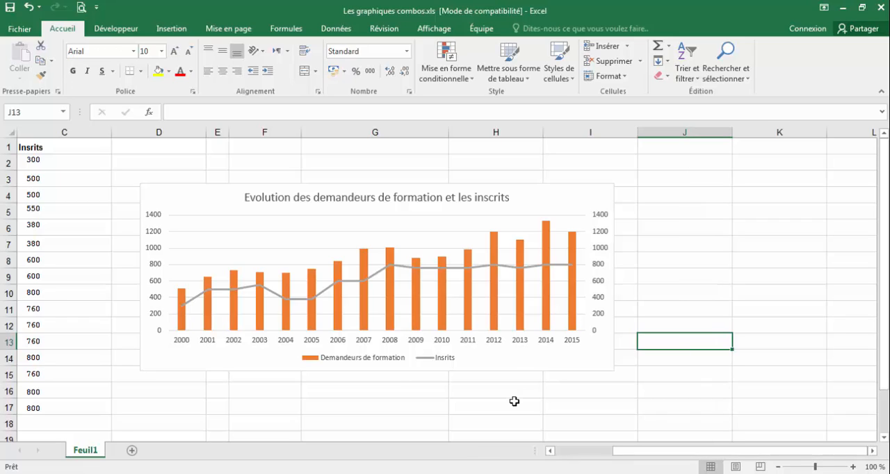